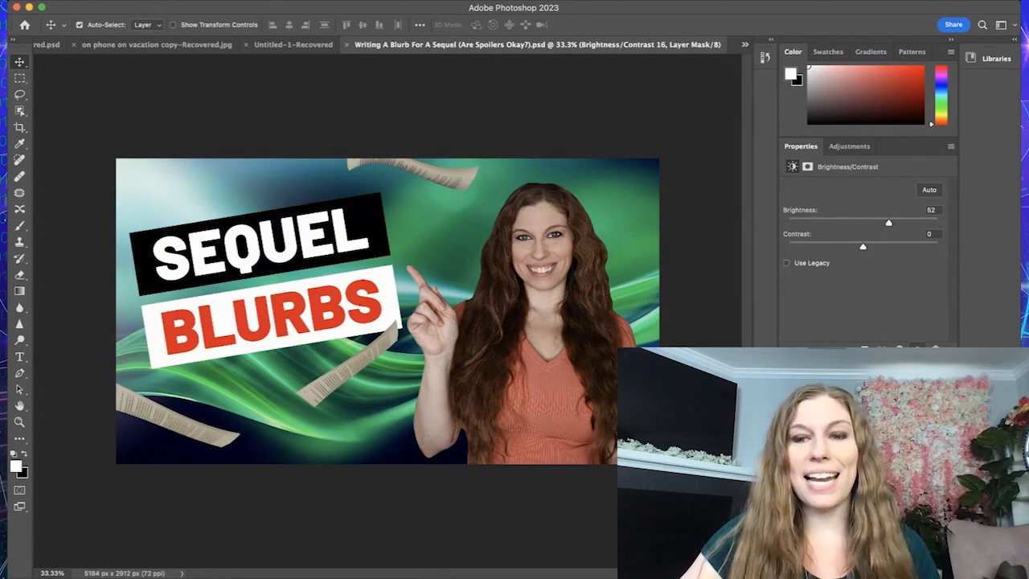
Step: Draw a vertical purple linear gradient from above the image's upper edge to below its lower edge on a new layer, and hide the layer
click(917, 572)
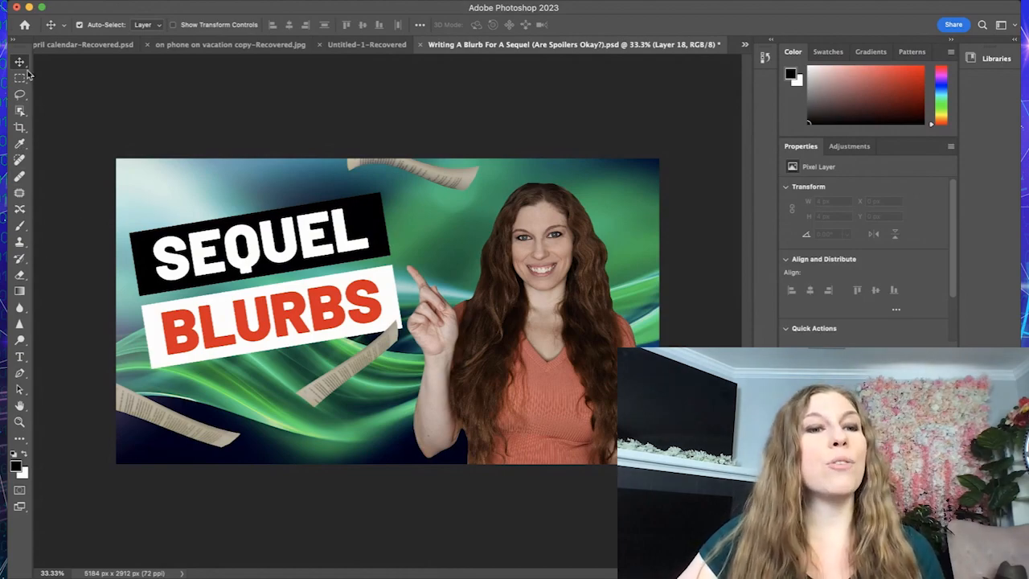
click(22, 293)
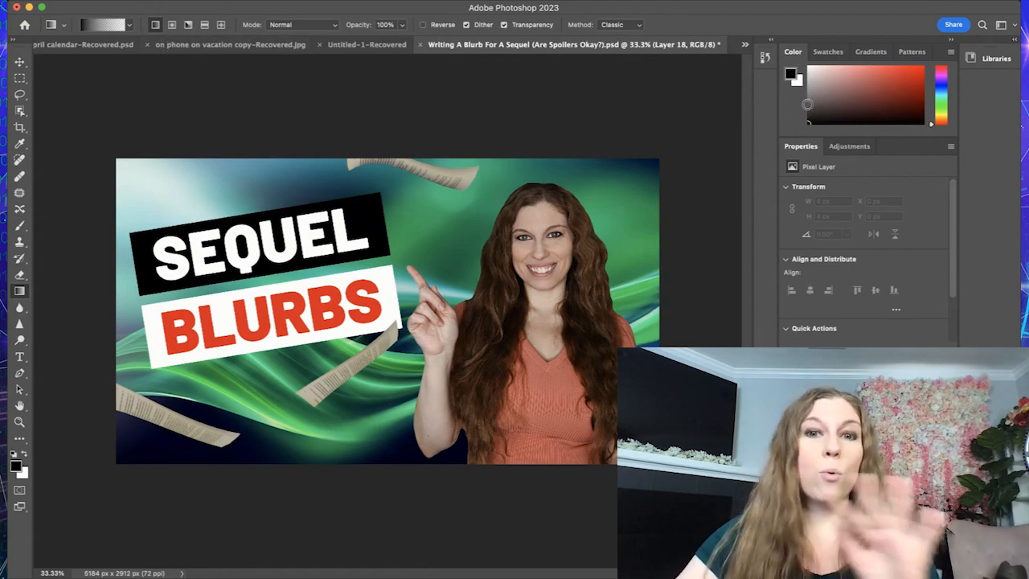
click(946, 77)
click(907, 73)
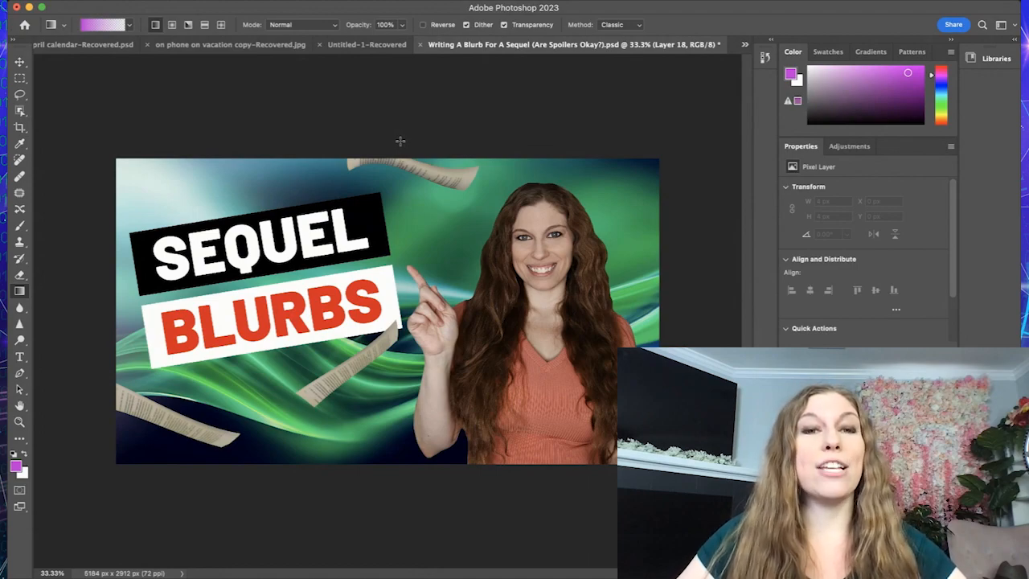
drag(394, 148, 392, 535)
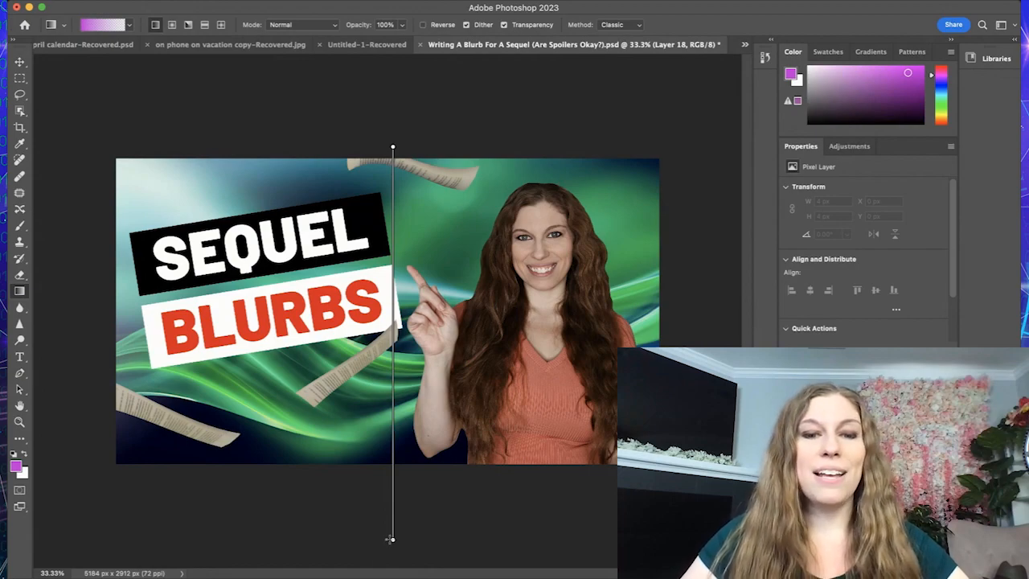
drag(391, 560, 390, 558)
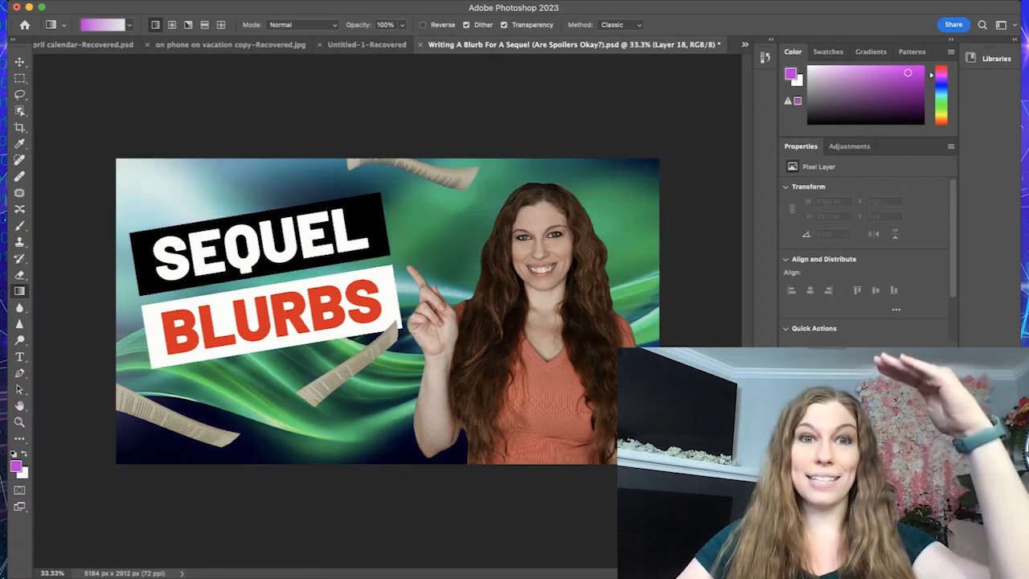
key(super+comma)
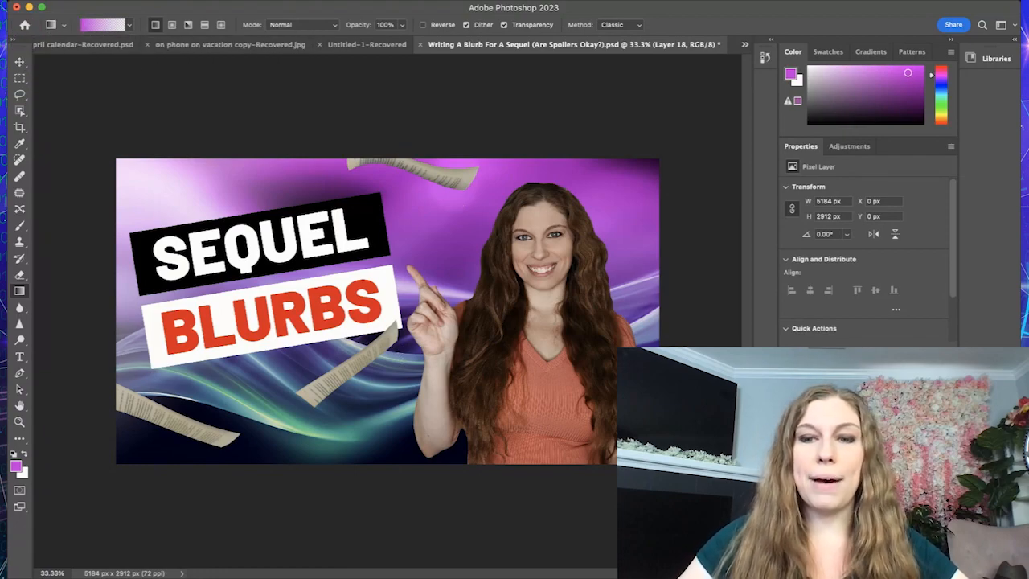
key(super+comma)
Step: Draw a purple linear gradient from mid-image down past the lower edge on another new layer, and hide that layer
click(907, 573)
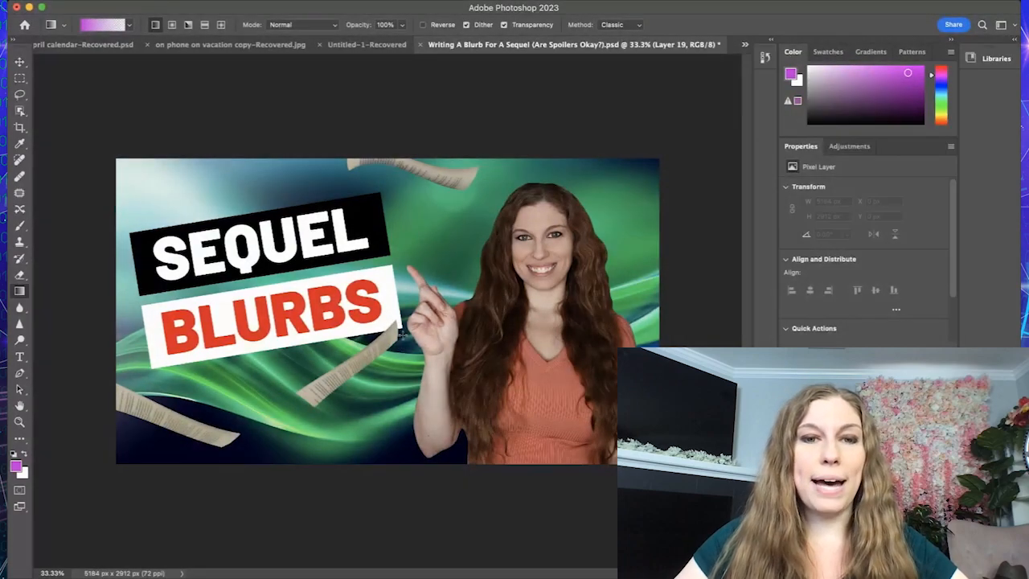
drag(402, 333, 398, 576)
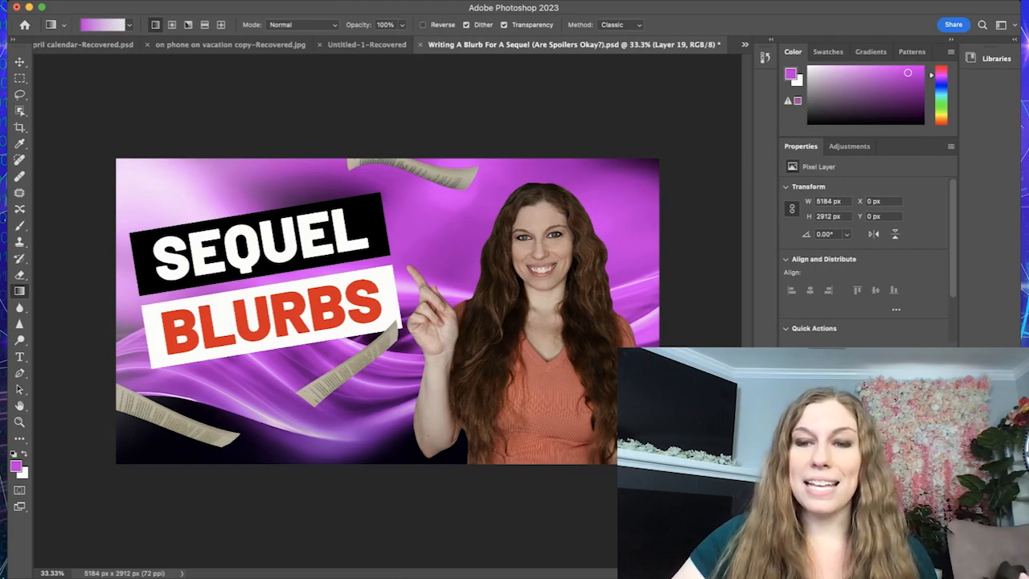
key(super+comma)
Step: Draw a purple radial gradient from the image's upper-right corner towards the centre on a new layer
key(alt+shift+super+n)
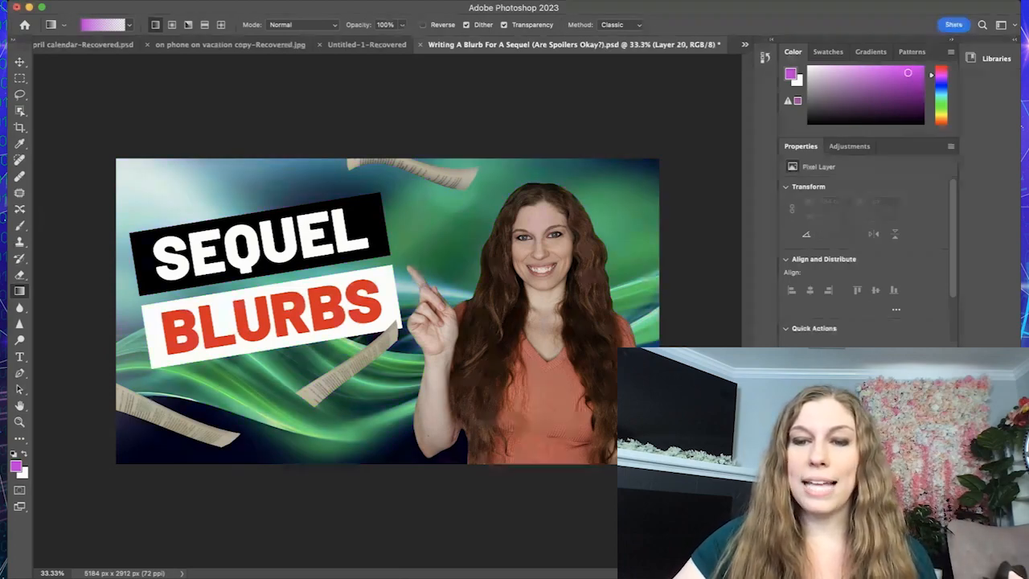
click(171, 25)
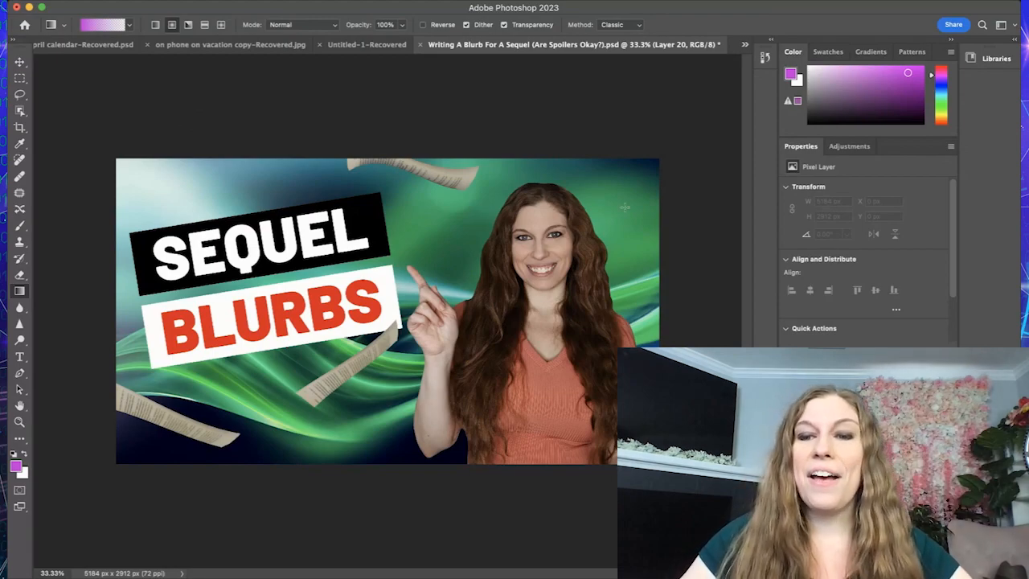
drag(658, 139, 466, 316)
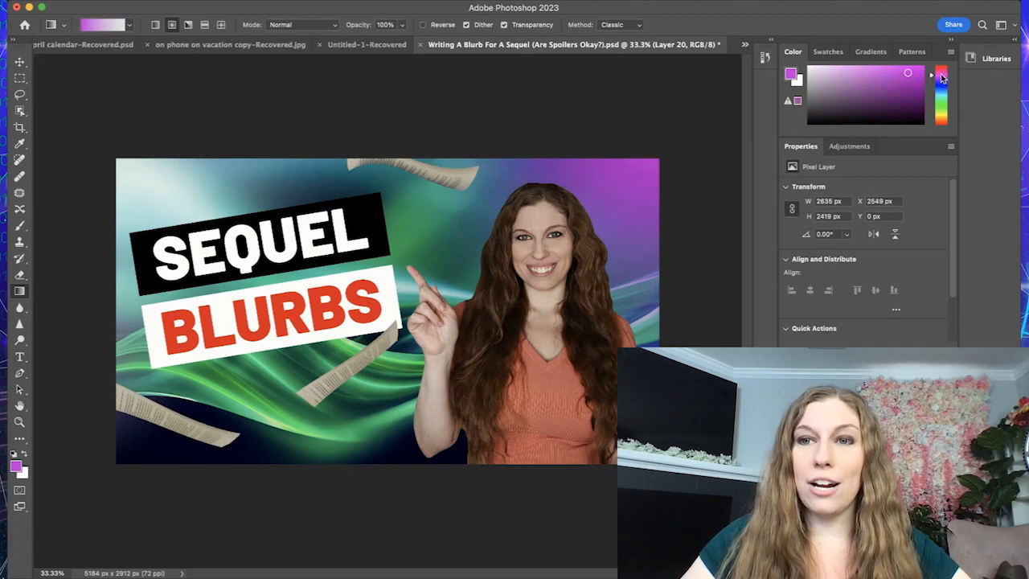
Step: Add pinkish-red radial gradients across the image's upper-left corner and along the upper edge on the same layer
click(945, 68)
drag(94, 141, 314, 371)
drag(203, 128, 215, 292)
drag(275, 137, 281, 250)
drag(336, 124, 325, 258)
drag(333, 293, 334, 299)
drag(444, 133, 396, 265)
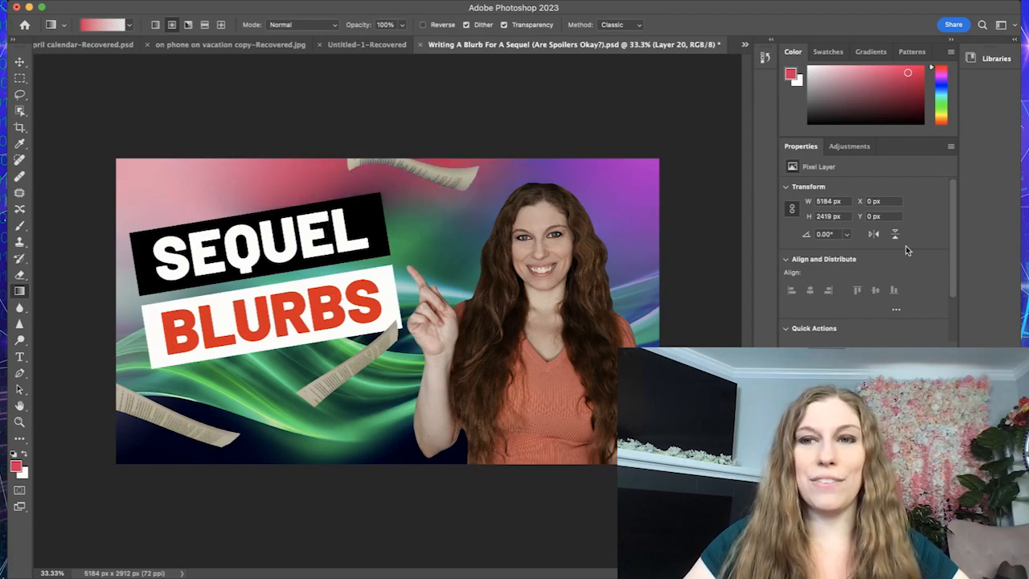
Step: Add a blue radial gradient over the image's lower-left area and a yellow-green one from the lower-right corner
drag(943, 94, 941, 87)
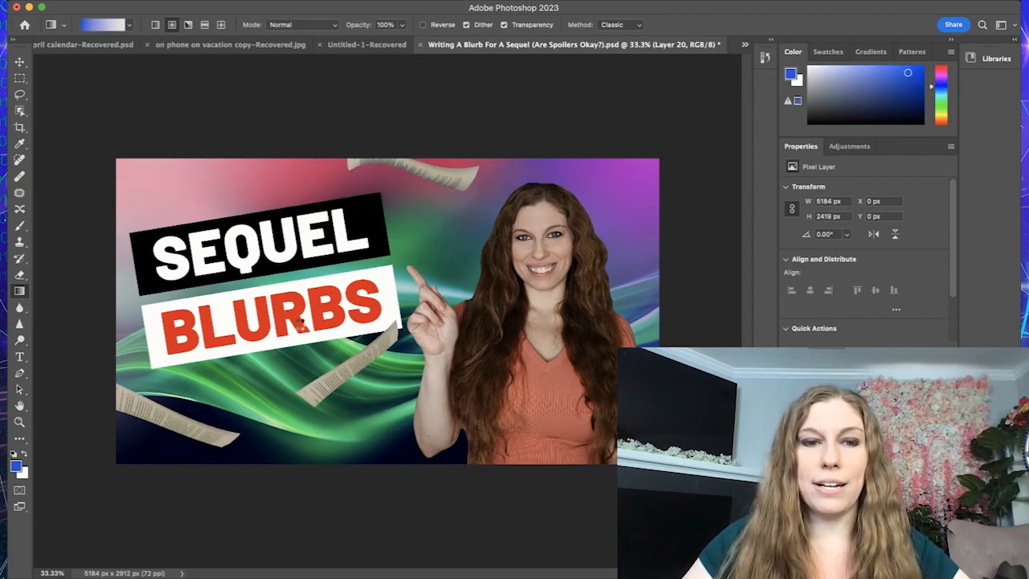
drag(302, 322, 362, 439)
click(934, 113)
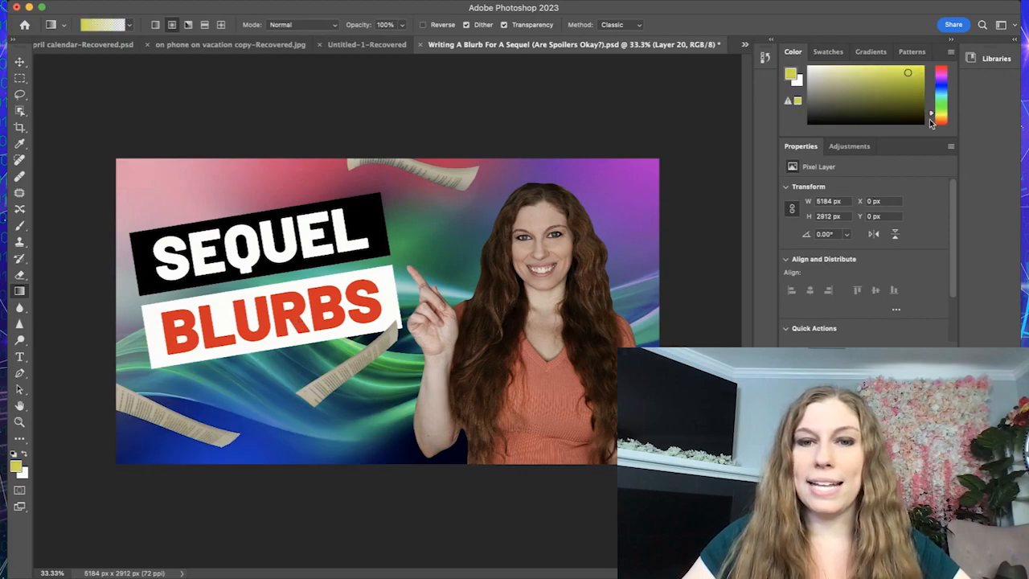
drag(642, 434, 470, 213)
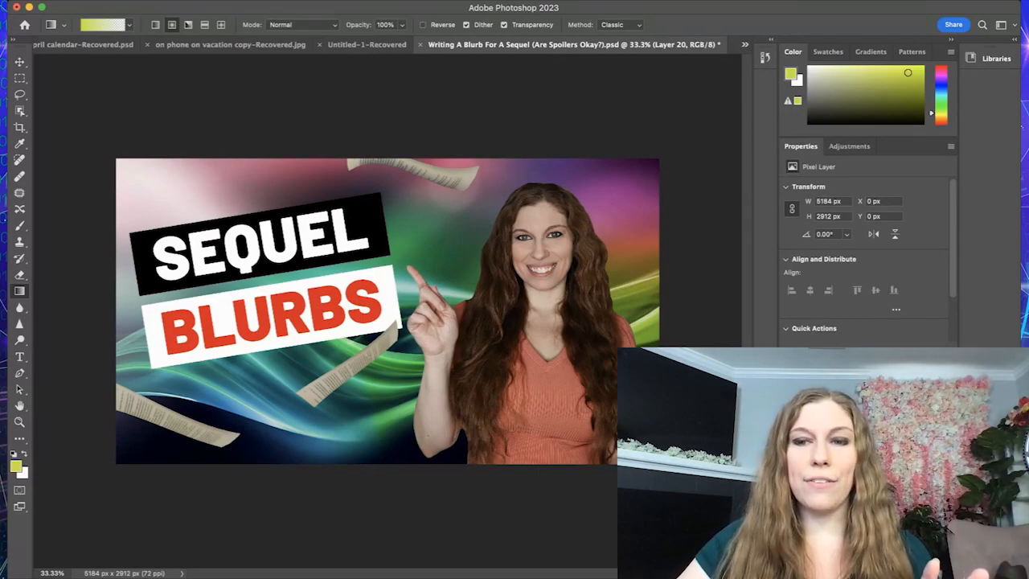
Step: Toggle the multicoloured gradient layer's visibility to compare the background with and without it, leaving the layer hidden
key(super+comma)
key(super+comma)
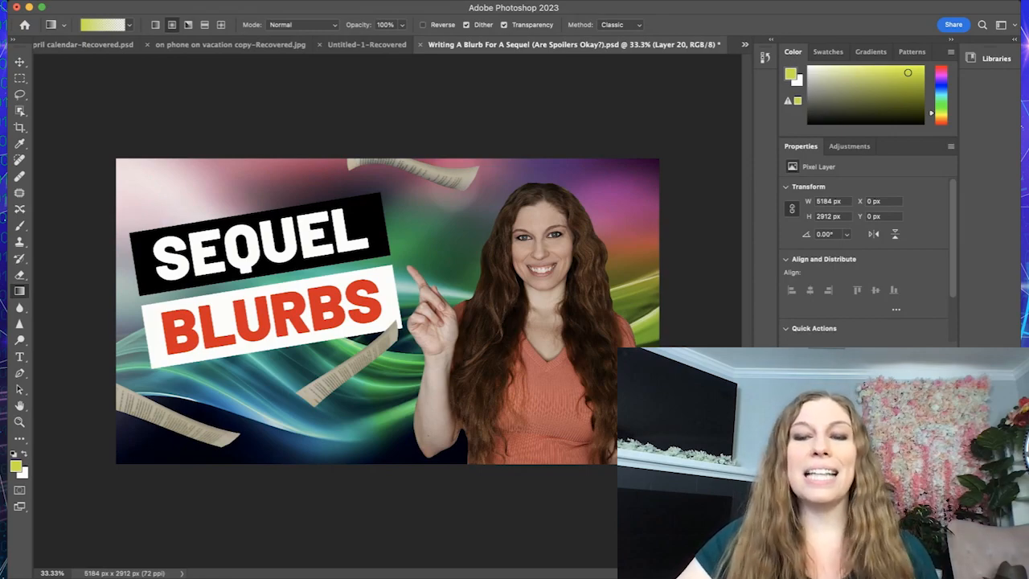
key(super+comma)
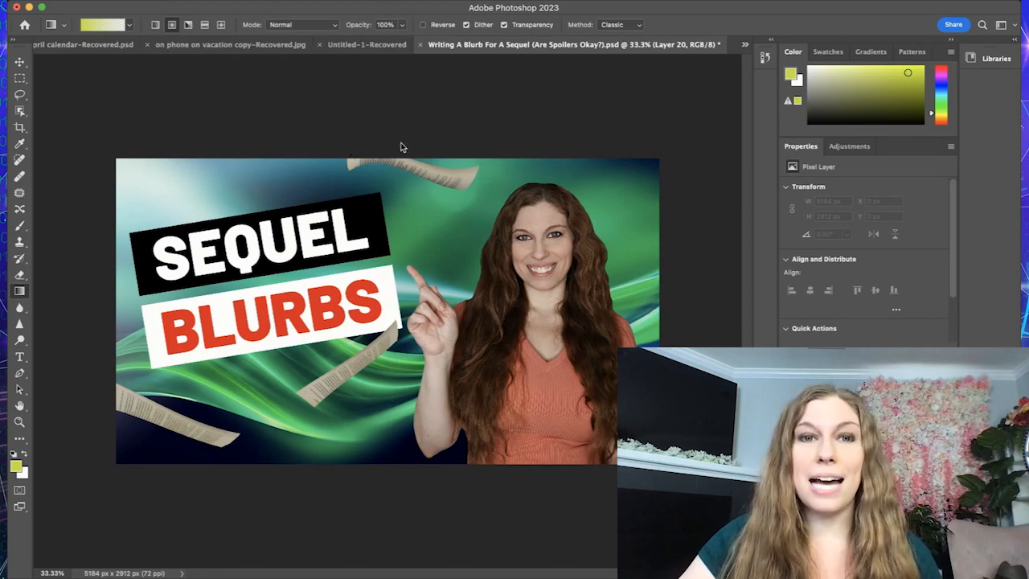
Step: Add a solid colour fill layer over the background, set its colour to blue, and hide the layer
click(474, 145)
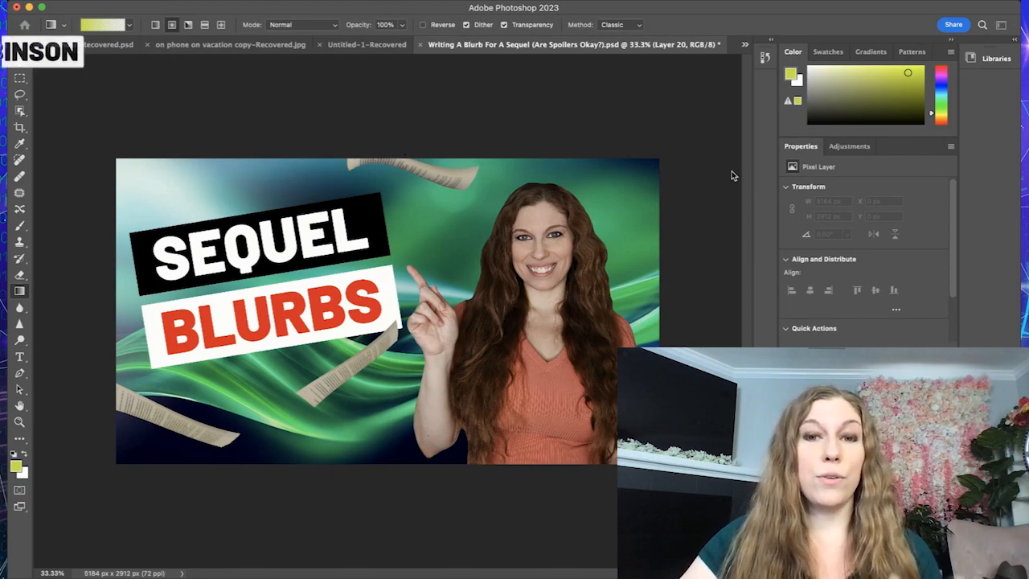
click(667, 330)
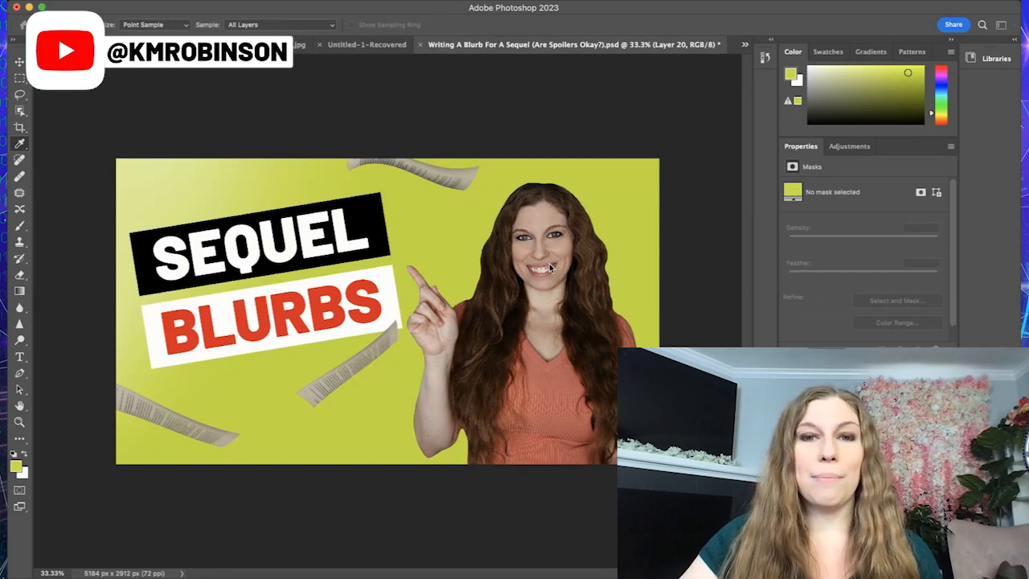
click(558, 349)
drag(519, 272, 515, 301)
click(719, 251)
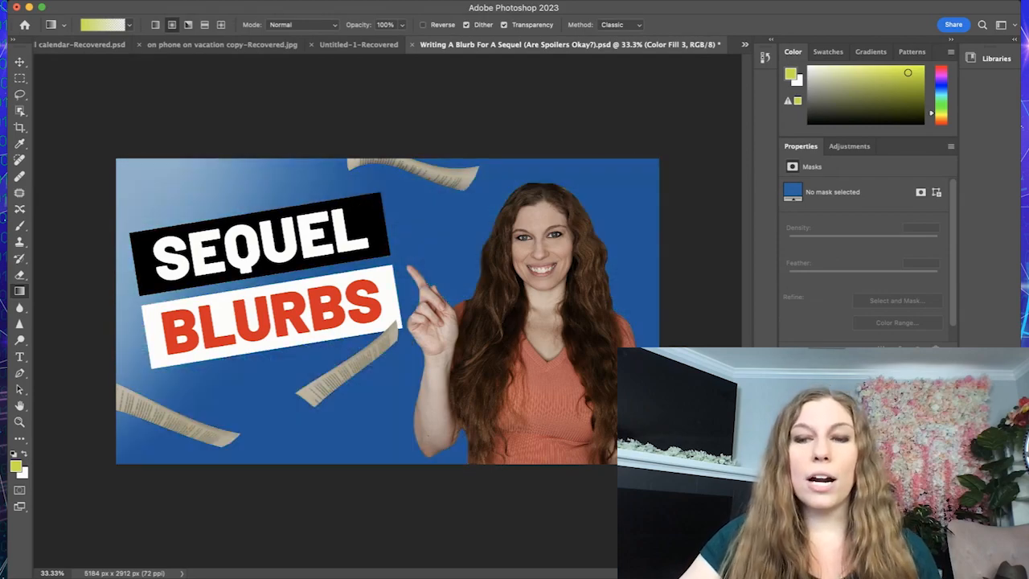
click(812, 451)
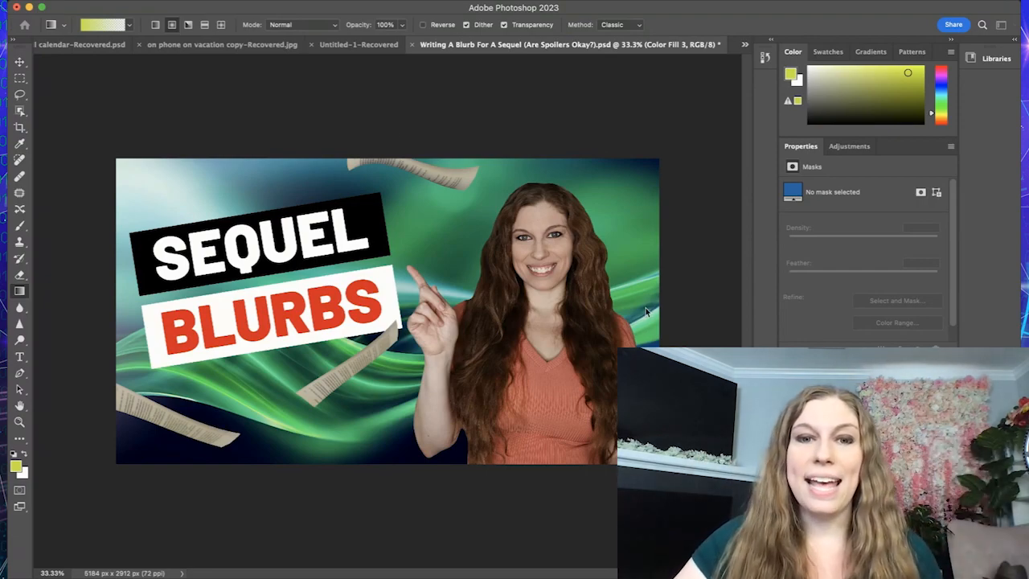
click(653, 345)
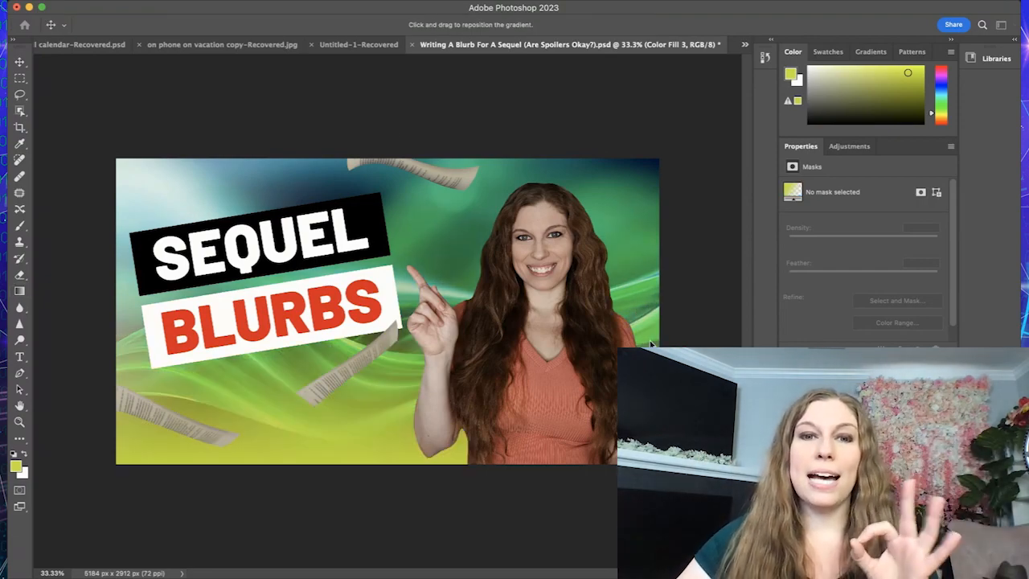
key(i)
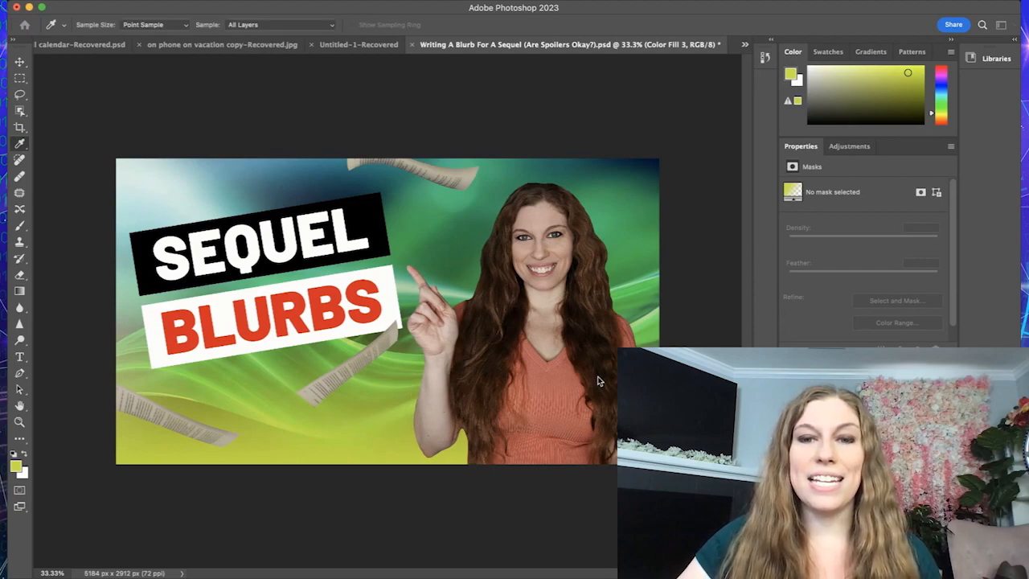
click(555, 357)
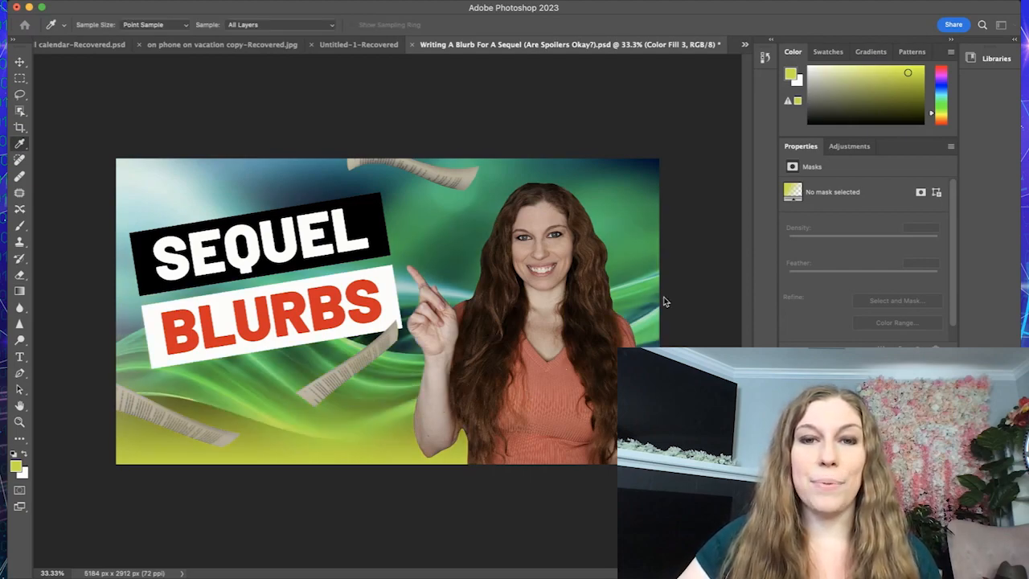
click(657, 226)
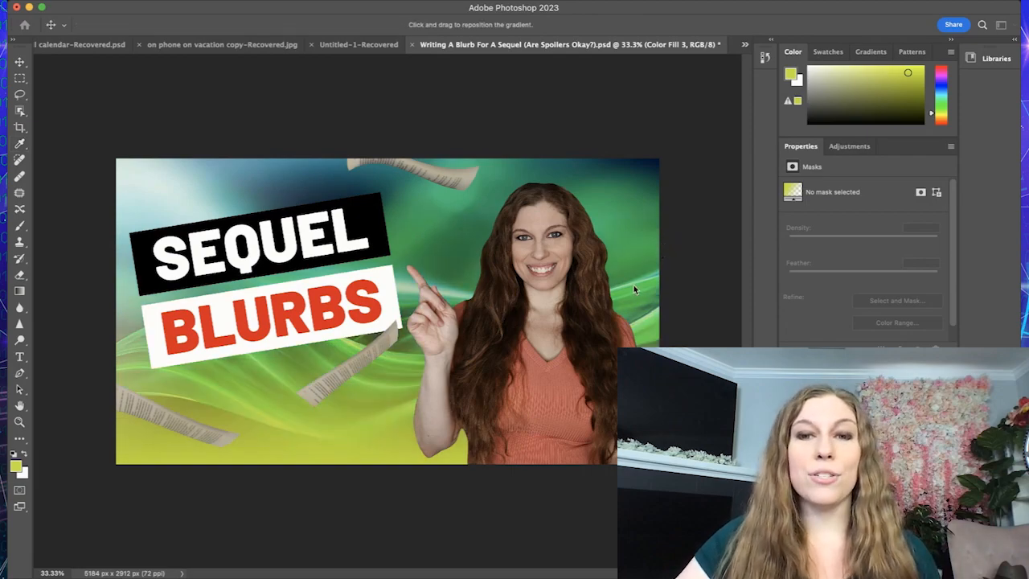
key(Escape)
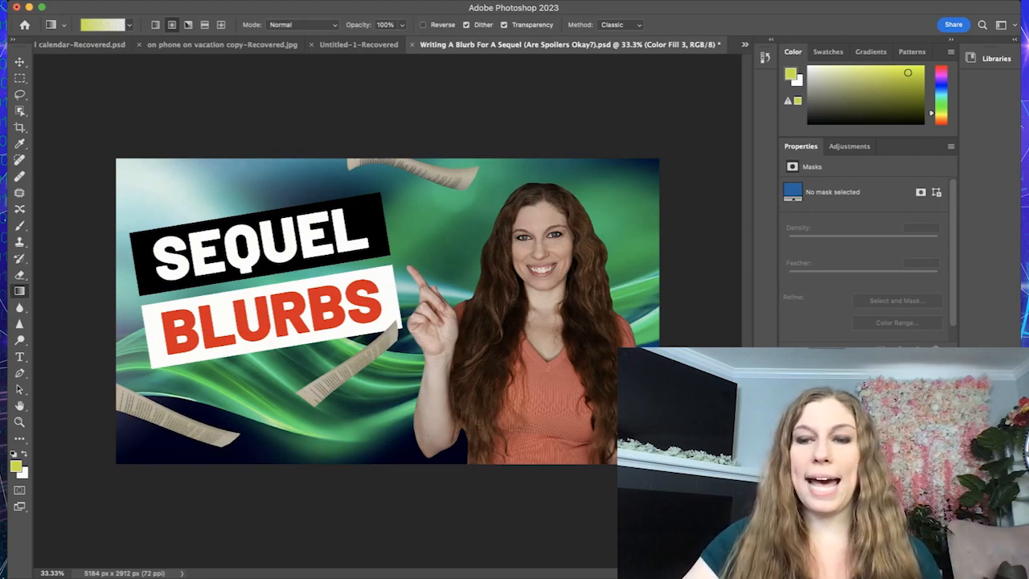
Step: Draw a vertical linear gradient with an orange, pink and purple preset over the whole image on a new layer, blended with the swirled background
click(923, 571)
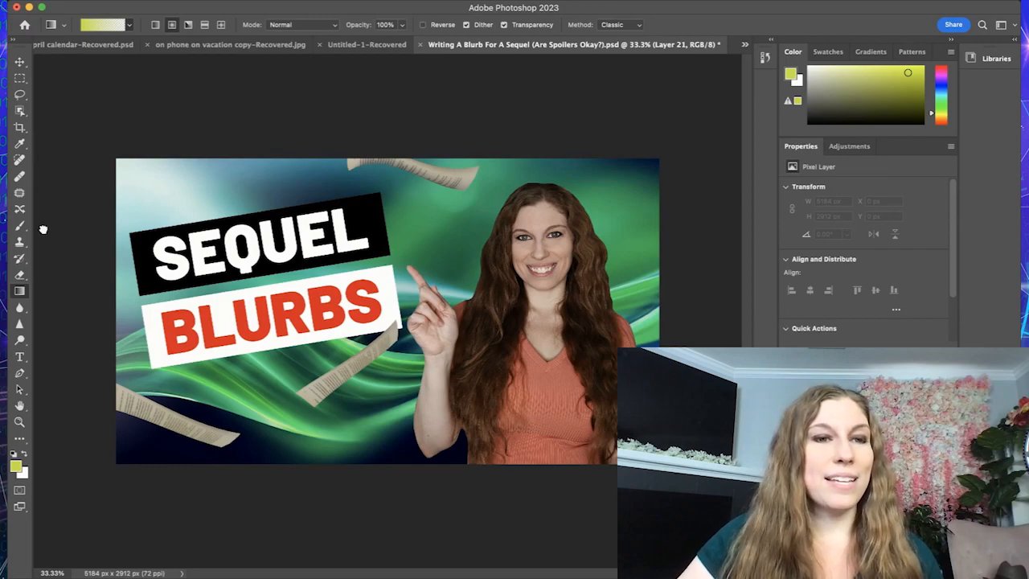
click(77, 283)
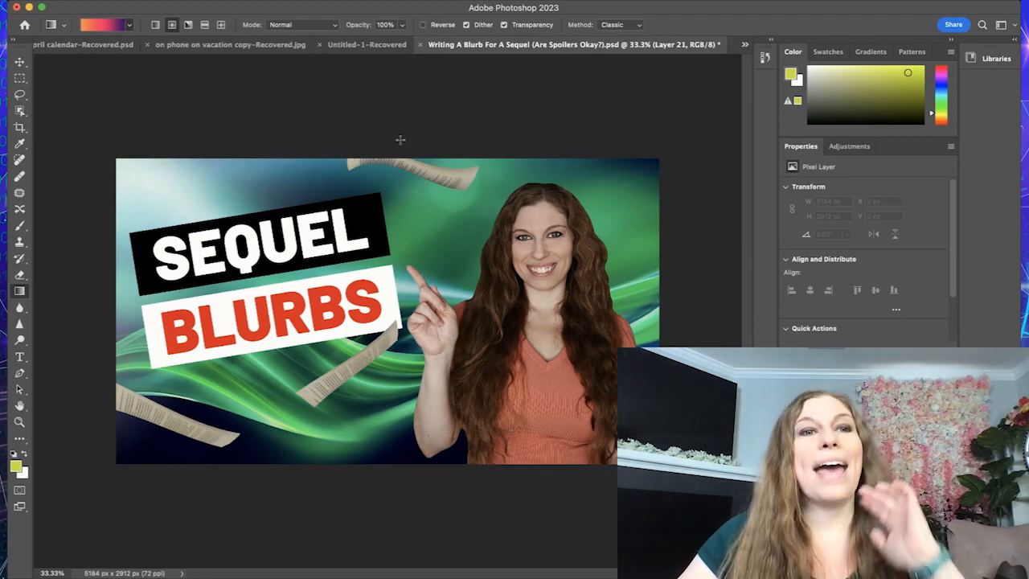
drag(403, 143, 405, 567)
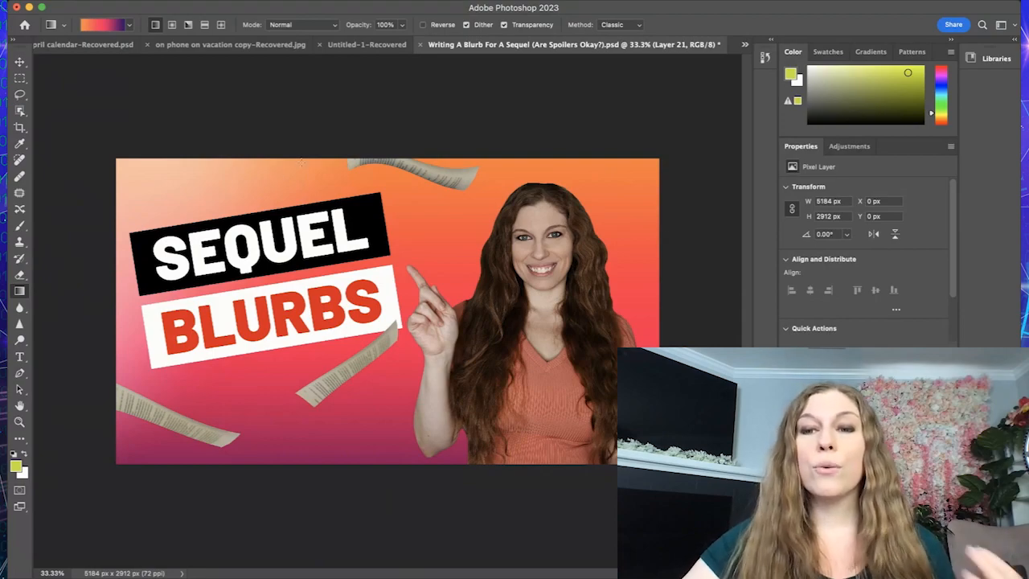
key(super+z)
key(super+shift+z)
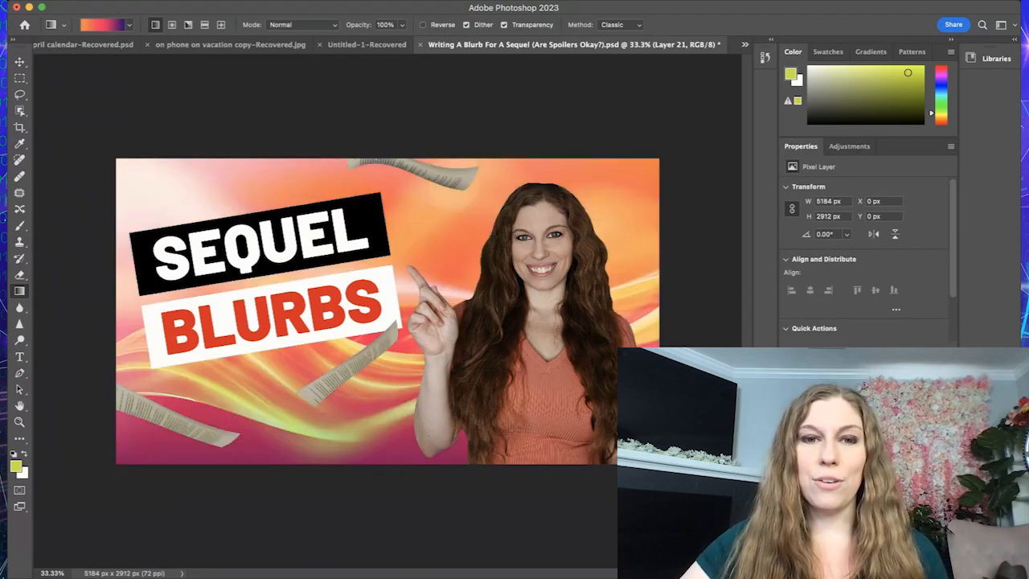